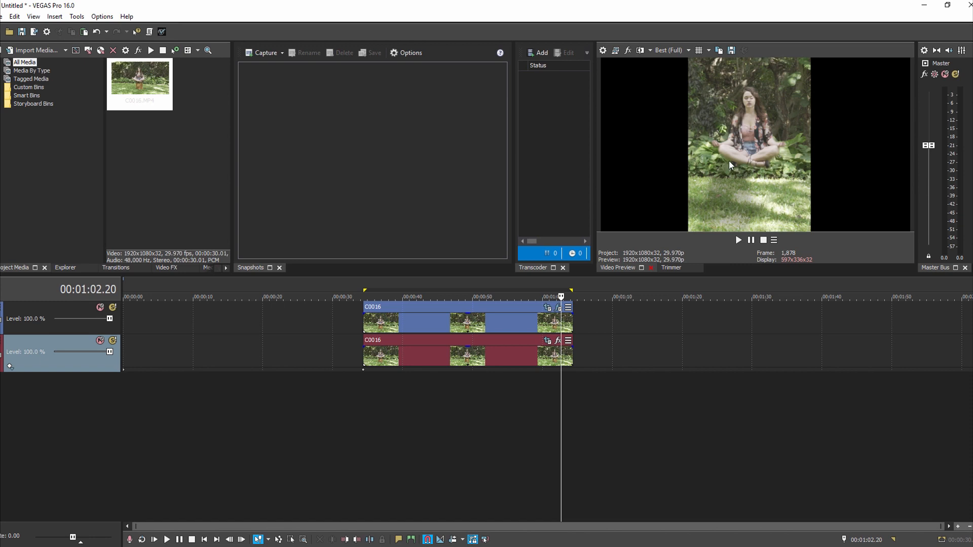
Open Pan/Crop for the upper C0016 clip in an enlarged window, with the mask outline around the woman in close view.
left_click(547, 308)
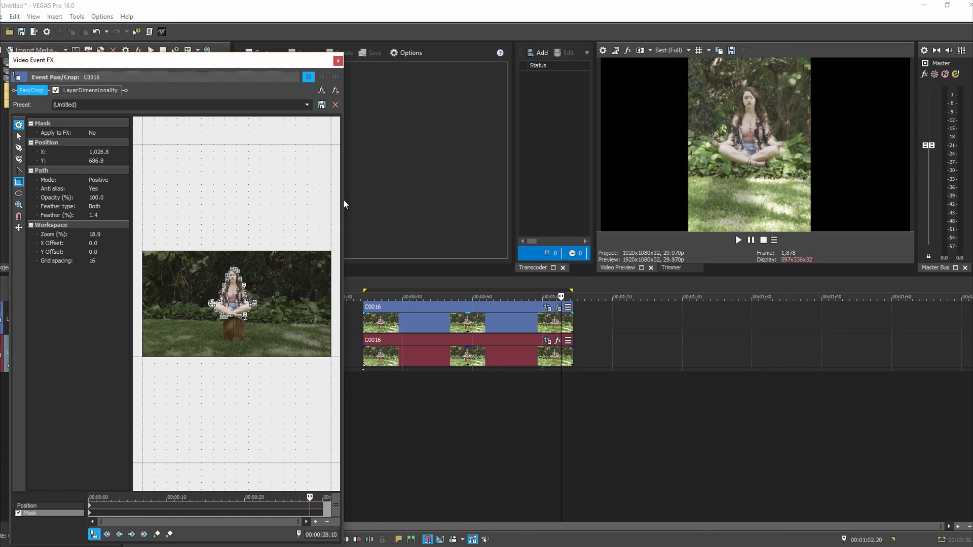
left_click_drag(353, 199, 879, 198)
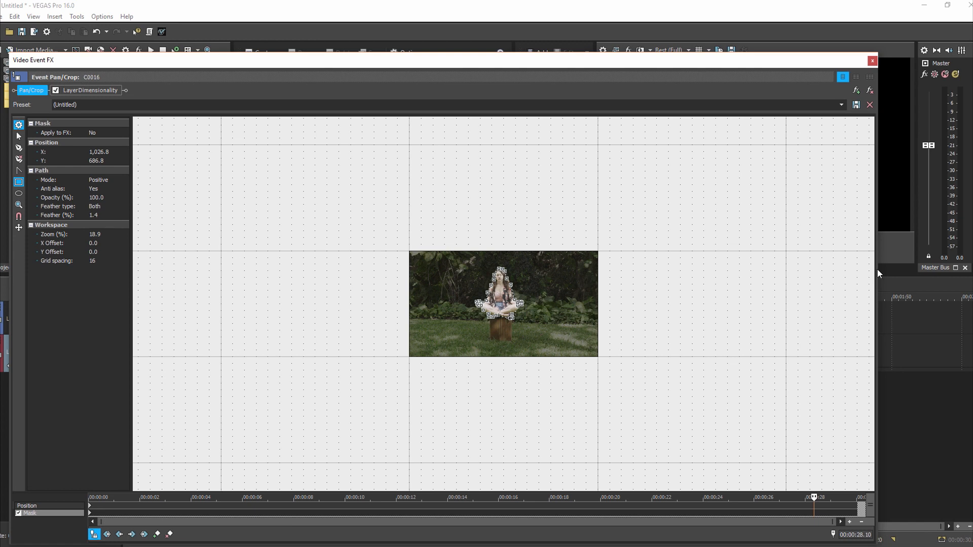
left_click_drag(881, 263, 921, 263)
scroll(732, 283, "up", 8)
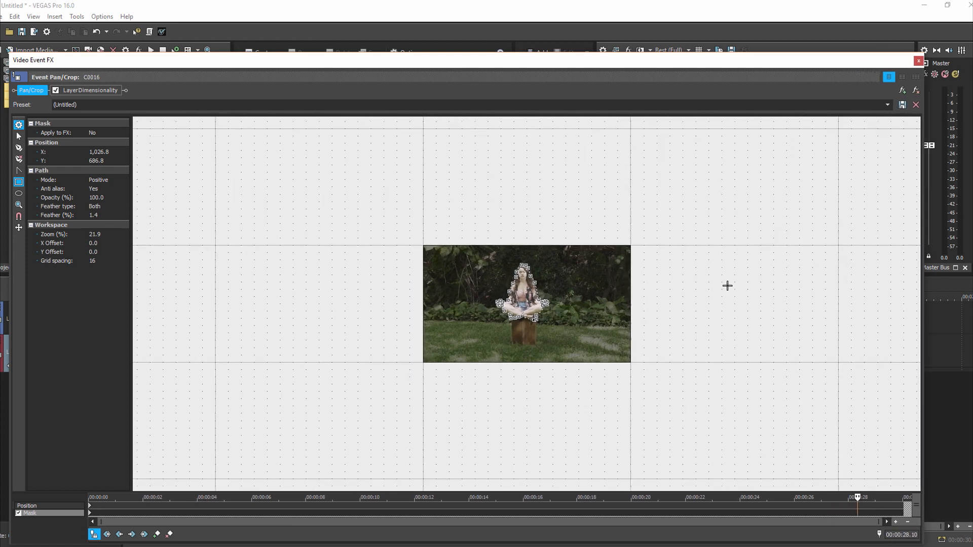
scroll(725, 287, "up", 3)
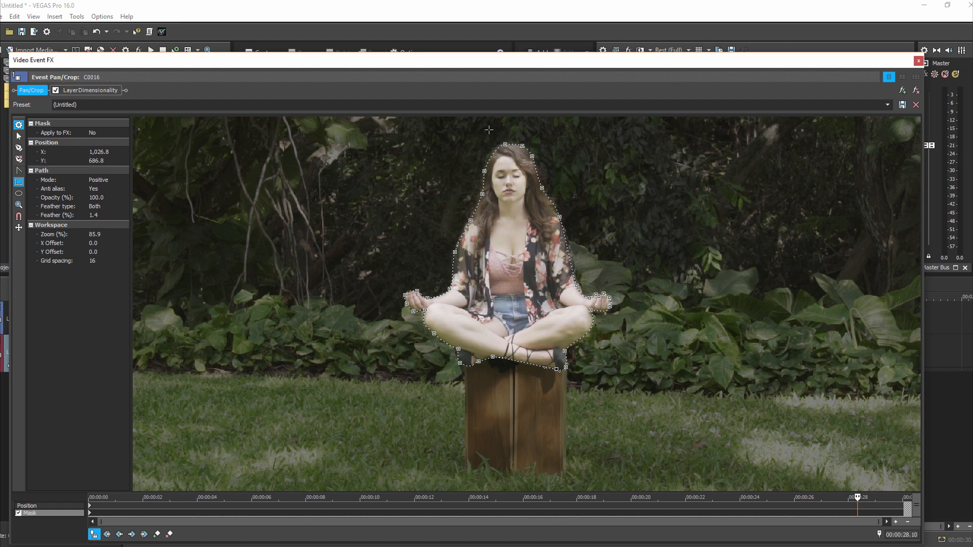
right_click(343, 180)
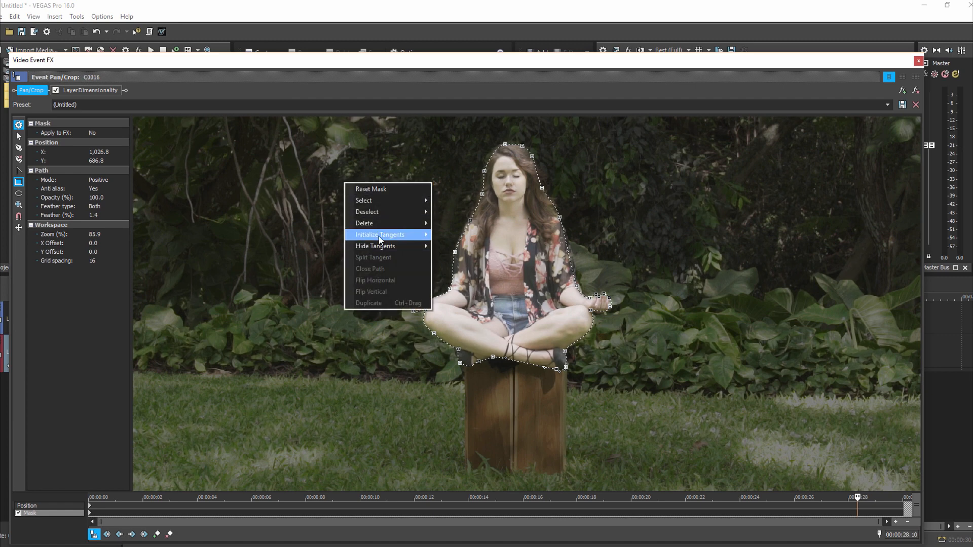
mouse_move(379, 236)
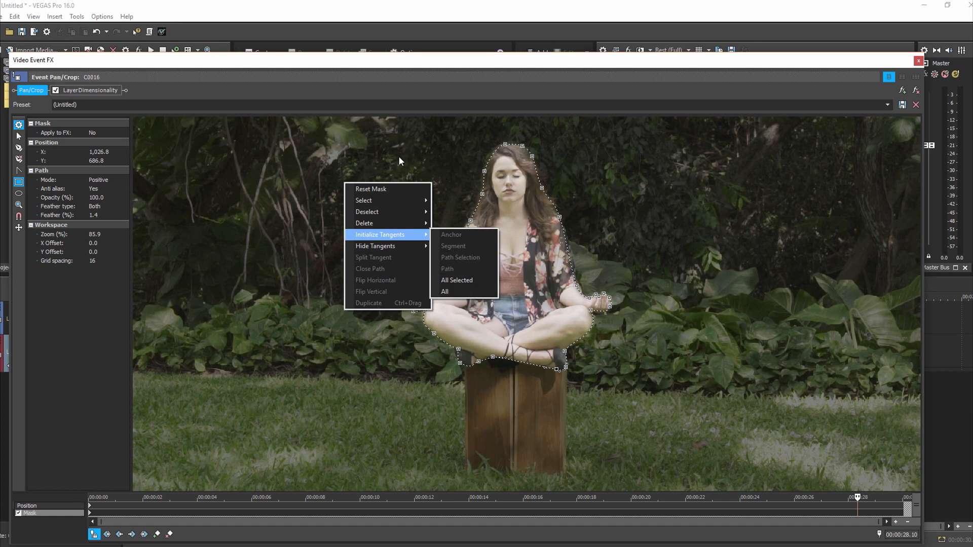
left_click(242, 156)
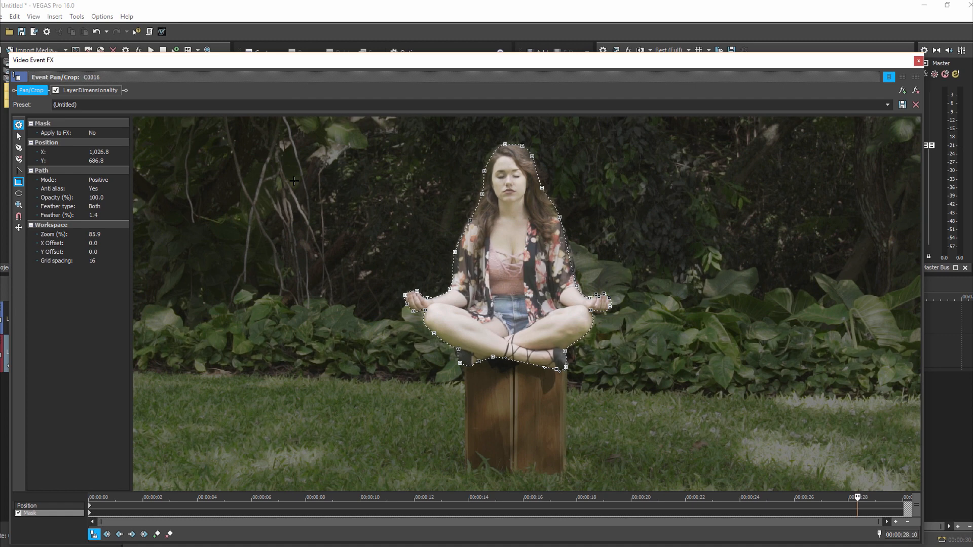
Adjust the mask curve above the woman's head by pulling out the tangent handle of the topmost anchor.
left_click(19, 137)
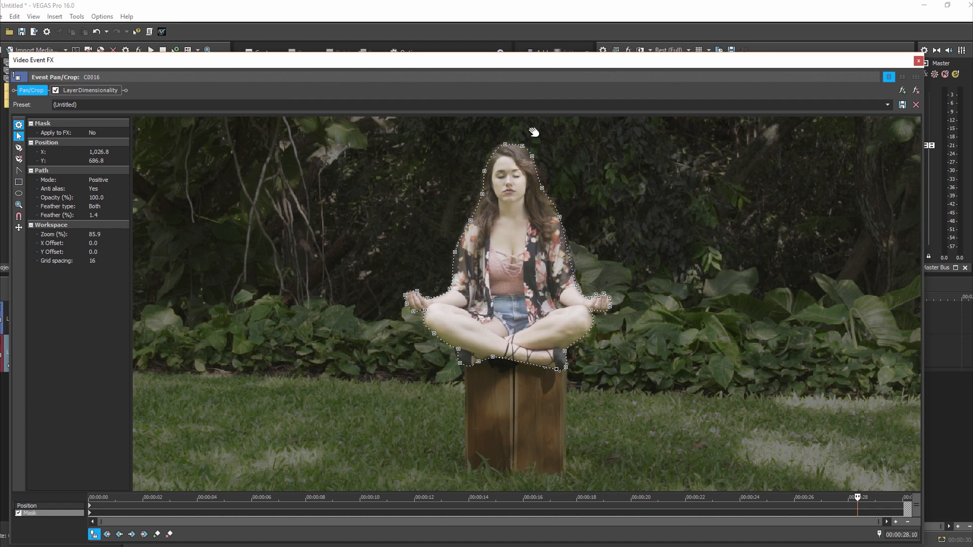
left_click(504, 146)
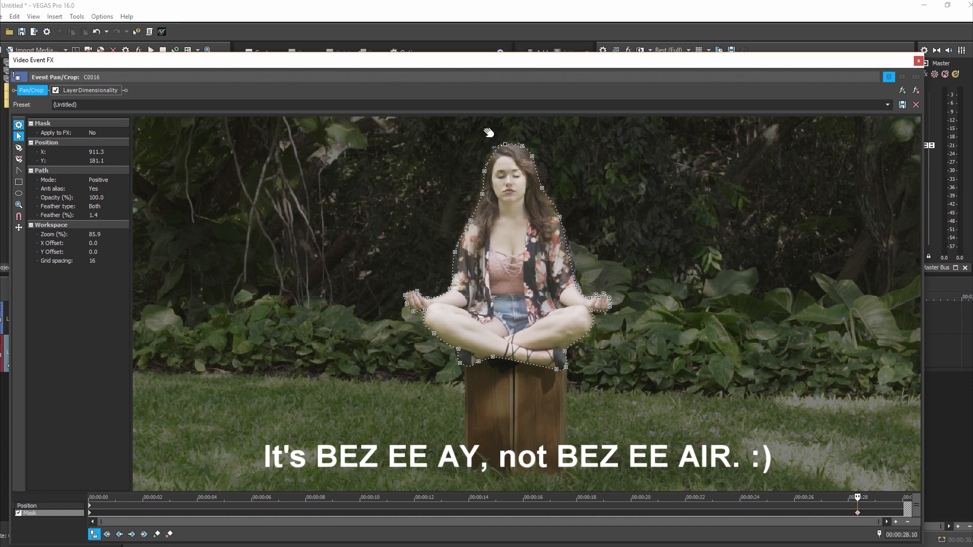
left_click_drag(493, 147, 488, 142)
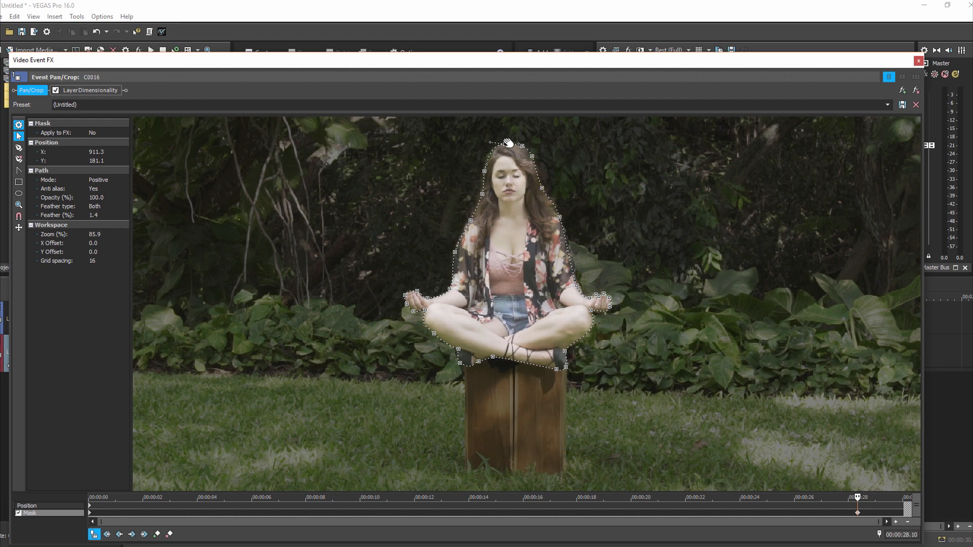
Set the mask's feather to 0.9%.
left_click(483, 171)
left_click(108, 215)
left_click(125, 215)
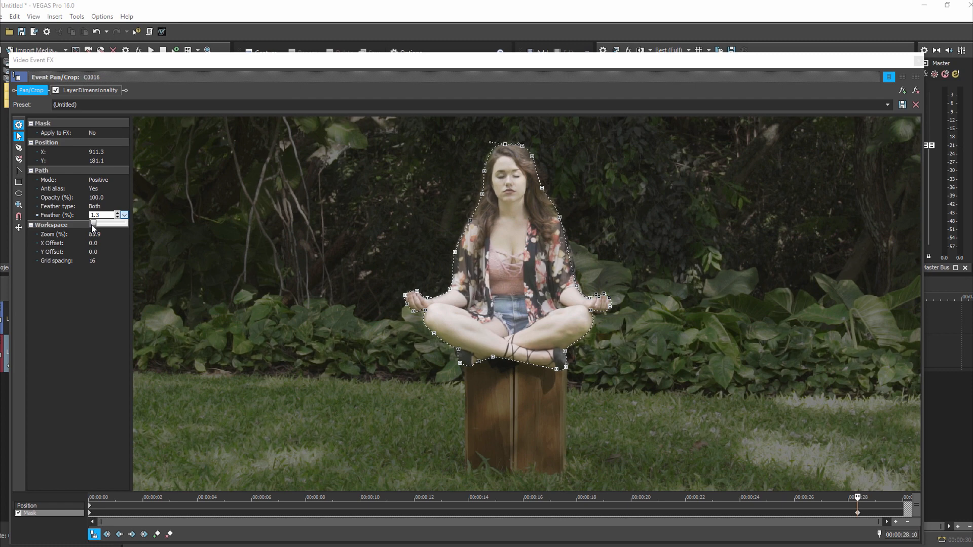
left_click_drag(93, 227, 93, 228)
Compare the mask at its keyframes at 00:00:00.00 and 00:00:28.10.
left_click(858, 513)
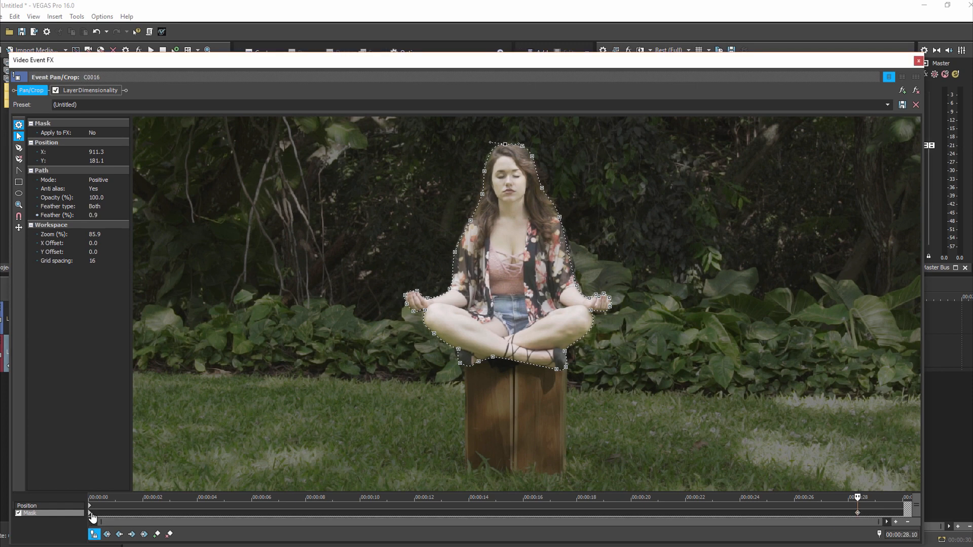
left_click(91, 516)
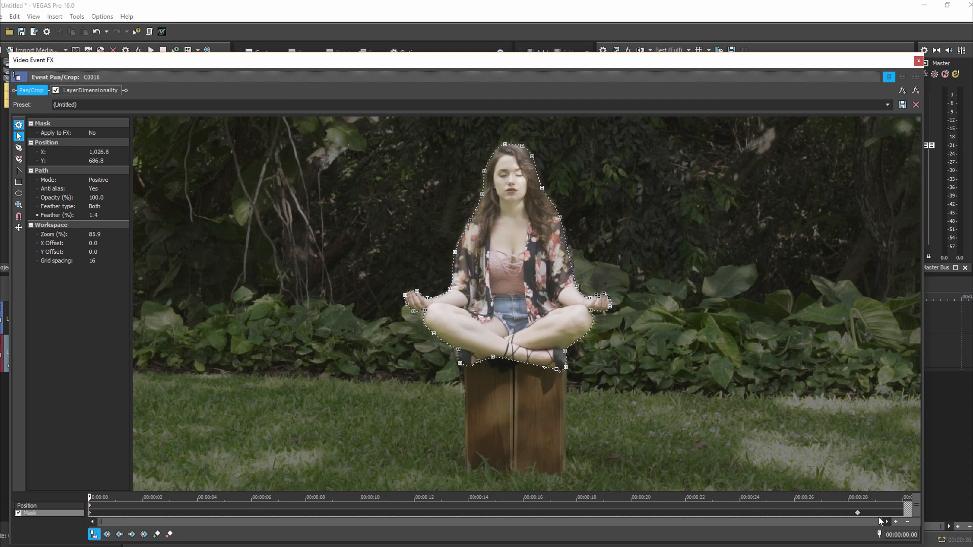
left_click(858, 514)
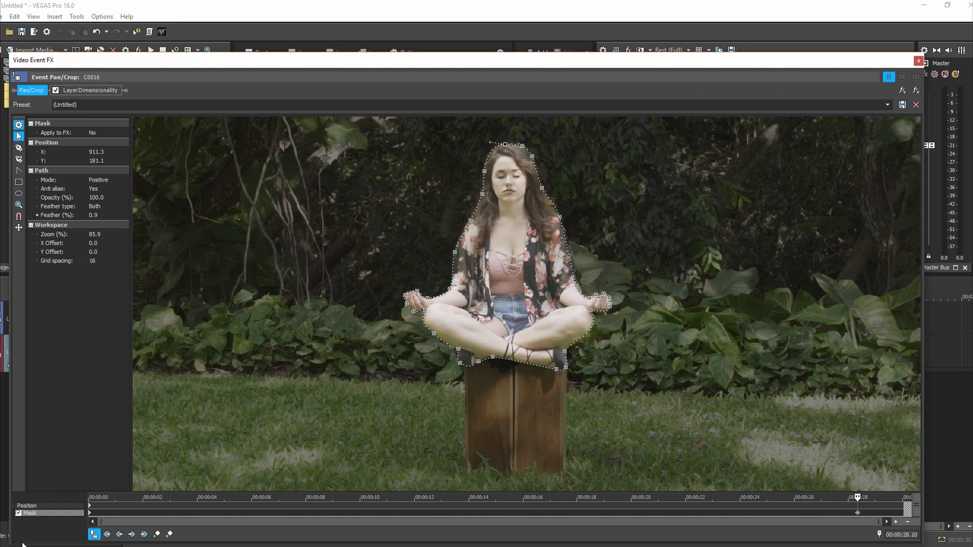
left_click(90, 513)
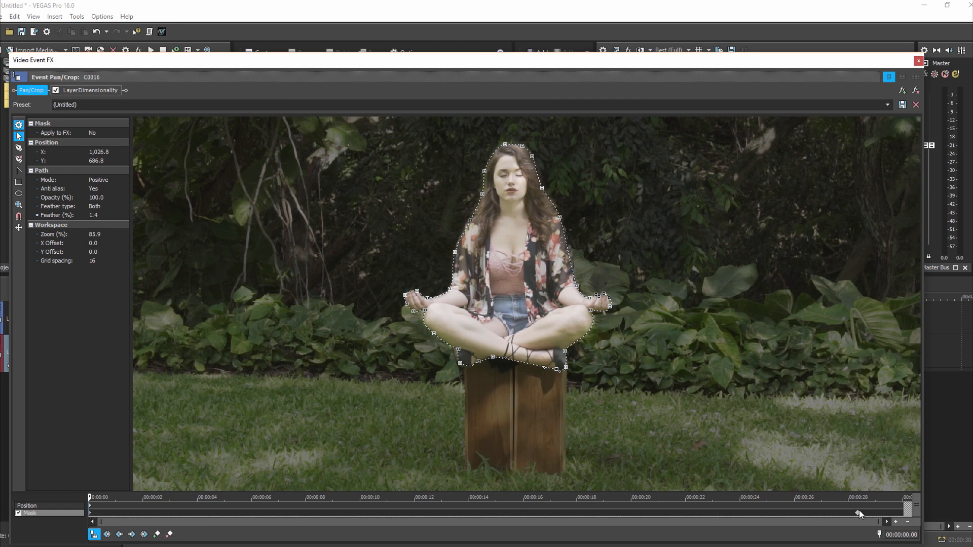
left_click(857, 512)
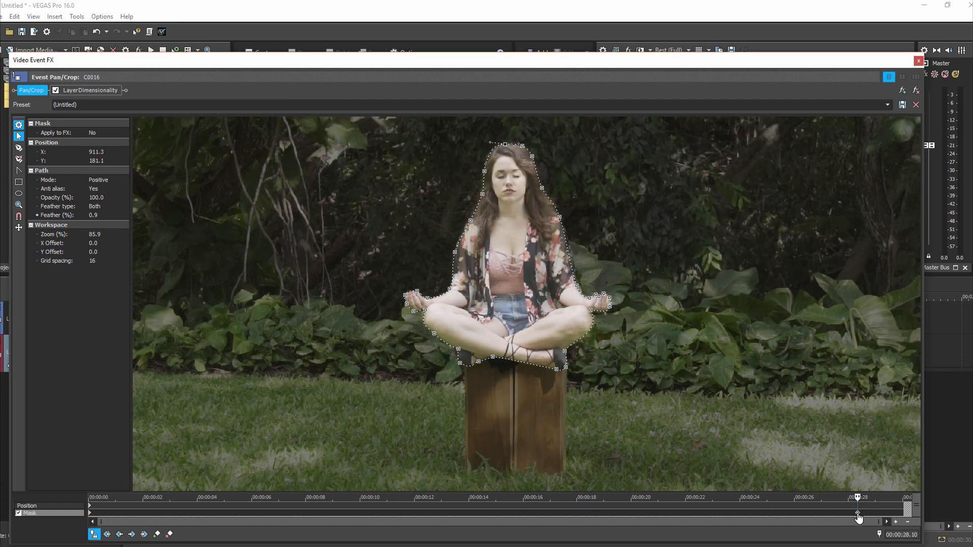
Replace the mask's starting keyframe with the 00:00:28.10 keyframe, and check the mask through the clip up to 00:00:24.20.
left_click(91, 514)
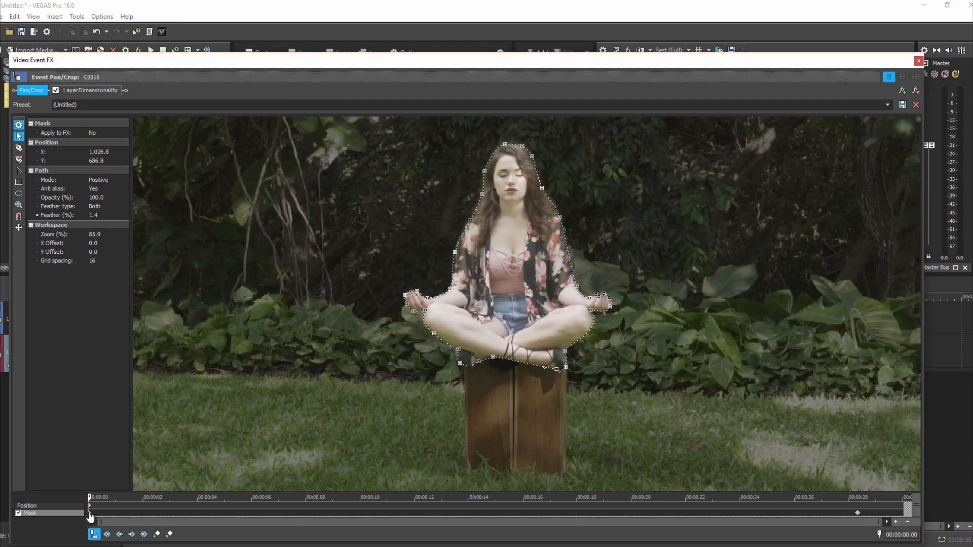
key("Delete")
mouse_move(857, 513)
left_mouse_down()
mouse_move(537, 528)
mouse_move(93, 524)
left_mouse_up()
left_click_drag(90, 497, 435, 497)
left_click_drag(493, 504, 738, 505)
left_click(757, 504)
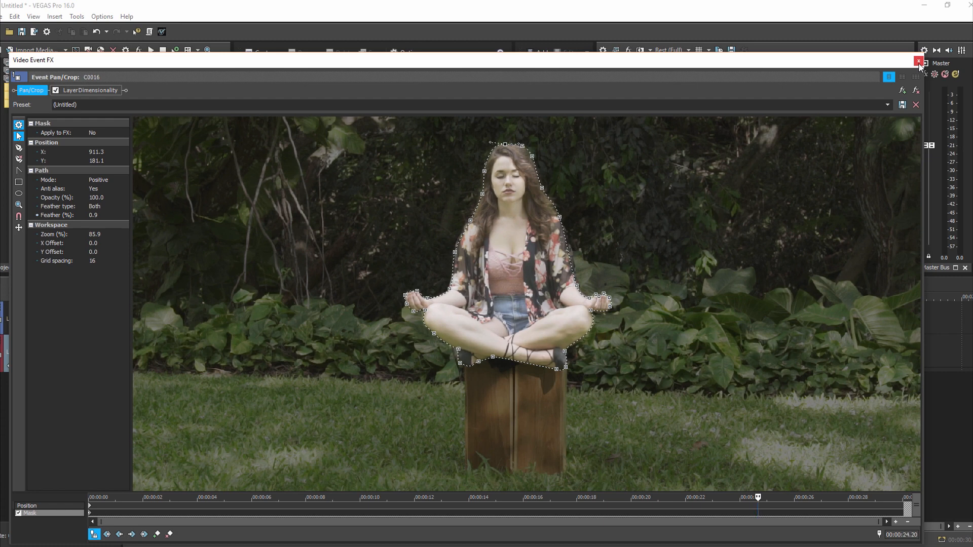
left_click(918, 62)
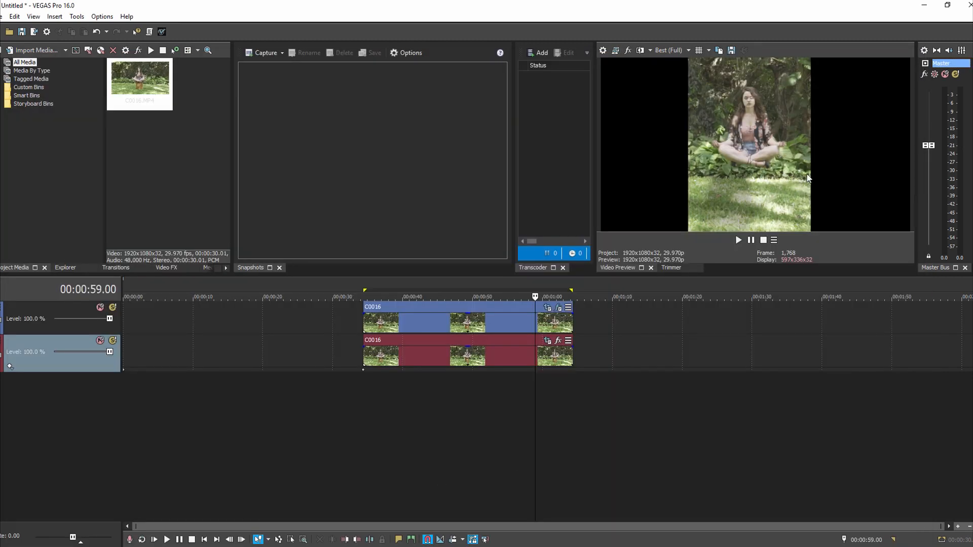
Move the lower C0016 clip 40.26 along its track, clear of the upper clip, and inspect its mask in Pan/Crop.
left_click_drag(497, 355, 785, 349)
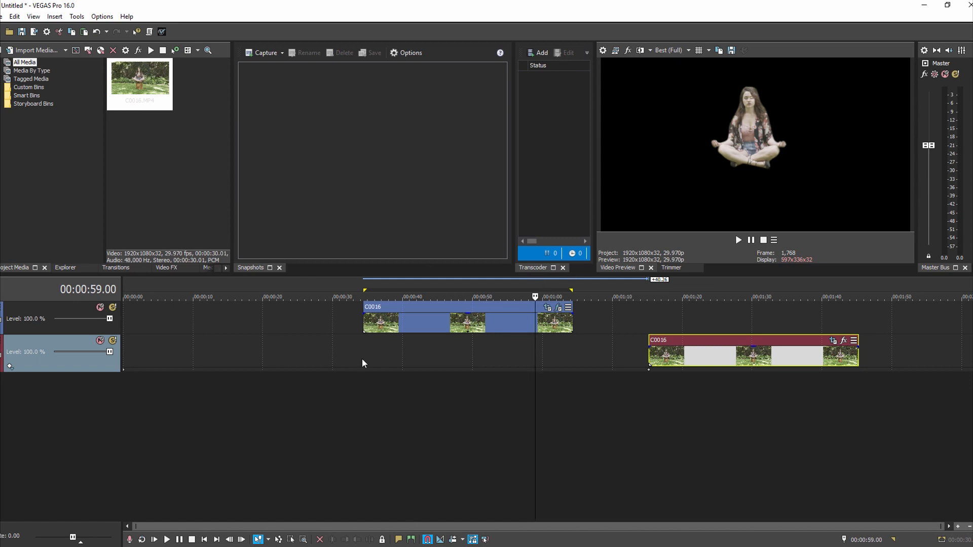
left_click(686, 408)
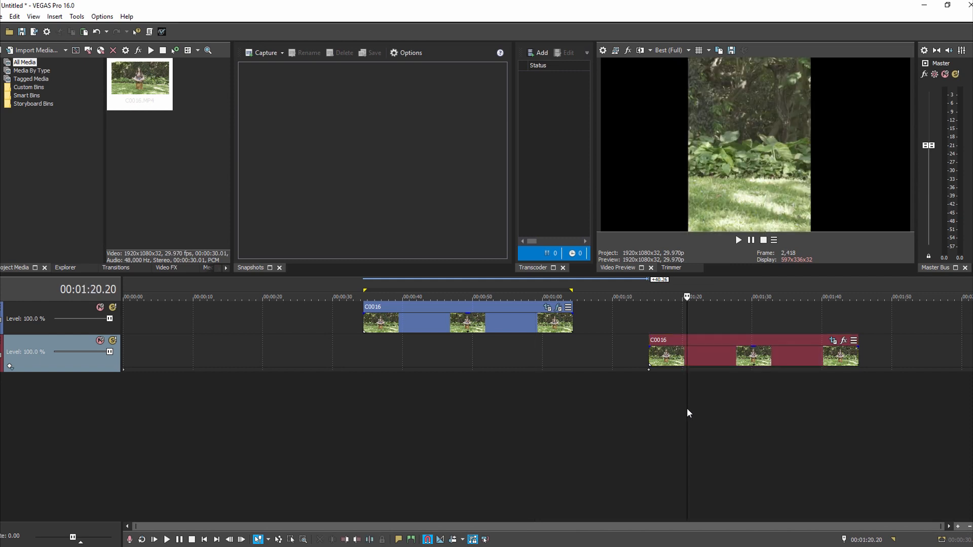
left_click(832, 340)
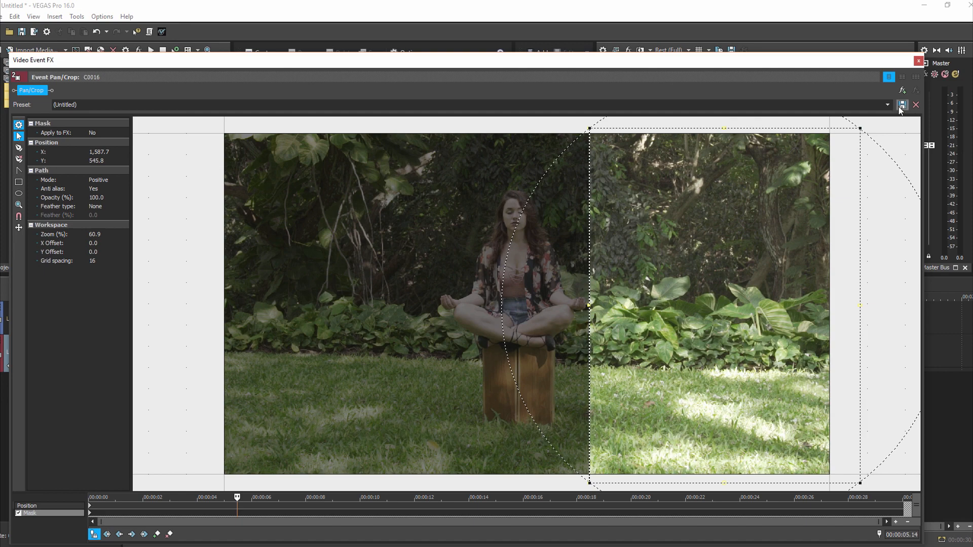
left_click(918, 61)
Add a fresh copy of C0016.MP4 to the second track near the timeline start, and review the shifted clip's rectangular mask.
left_click_drag(131, 93, 152, 345)
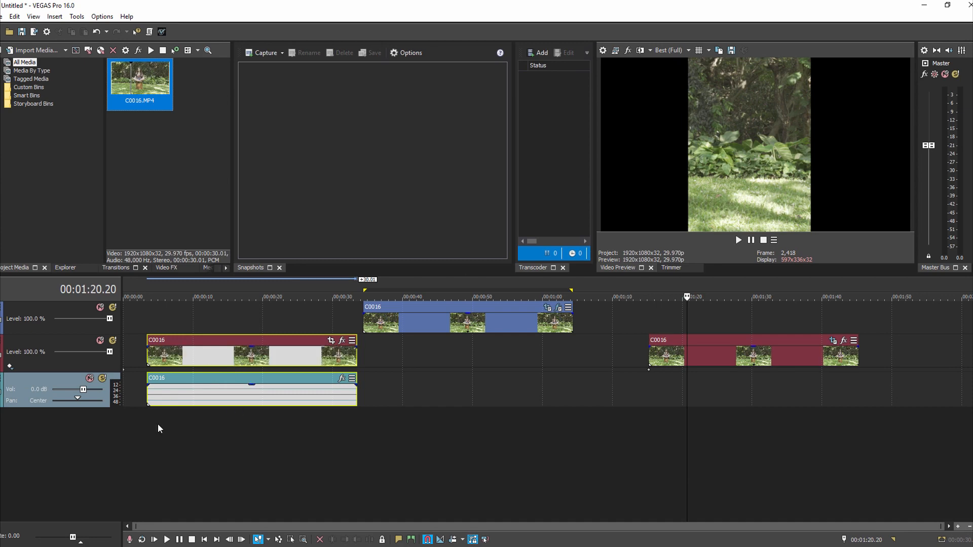
left_click(745, 403)
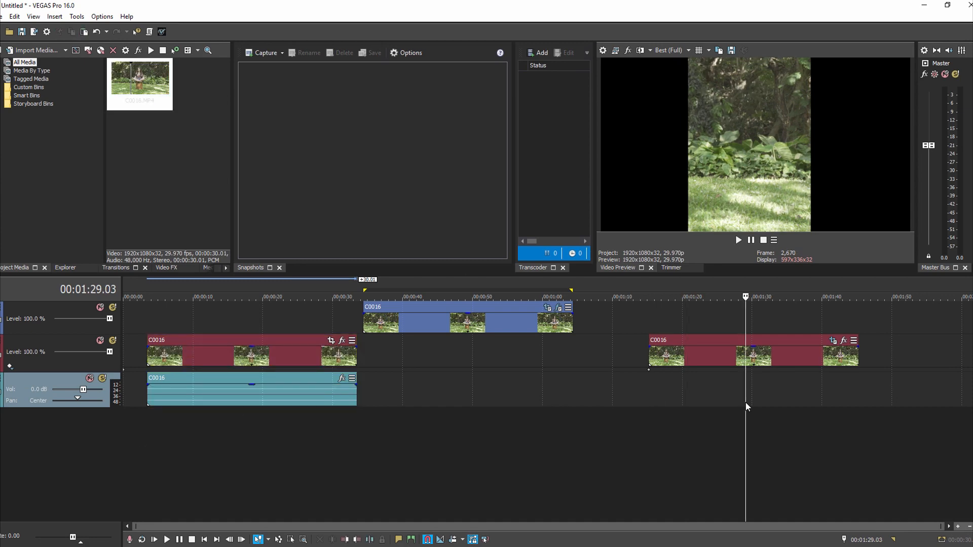
left_click(833, 341)
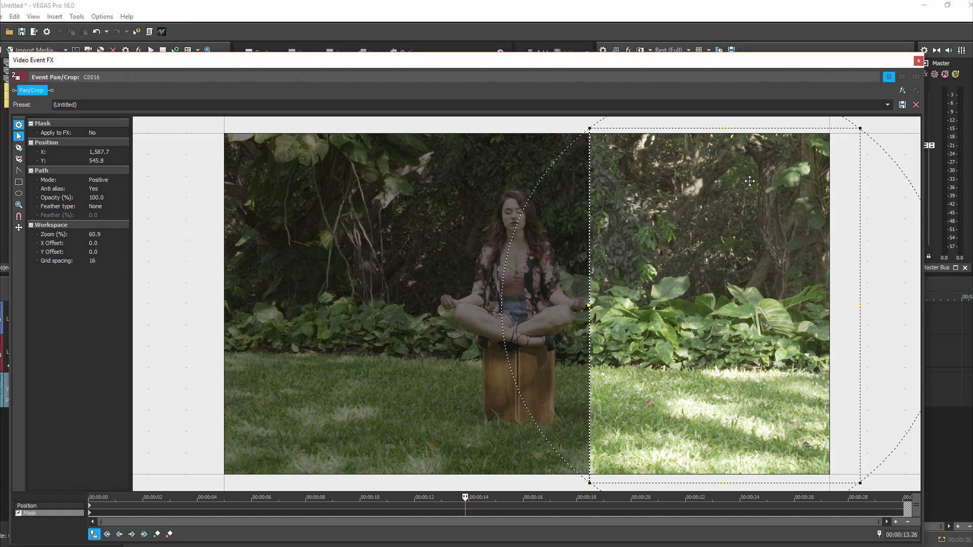
right_click(494, 173)
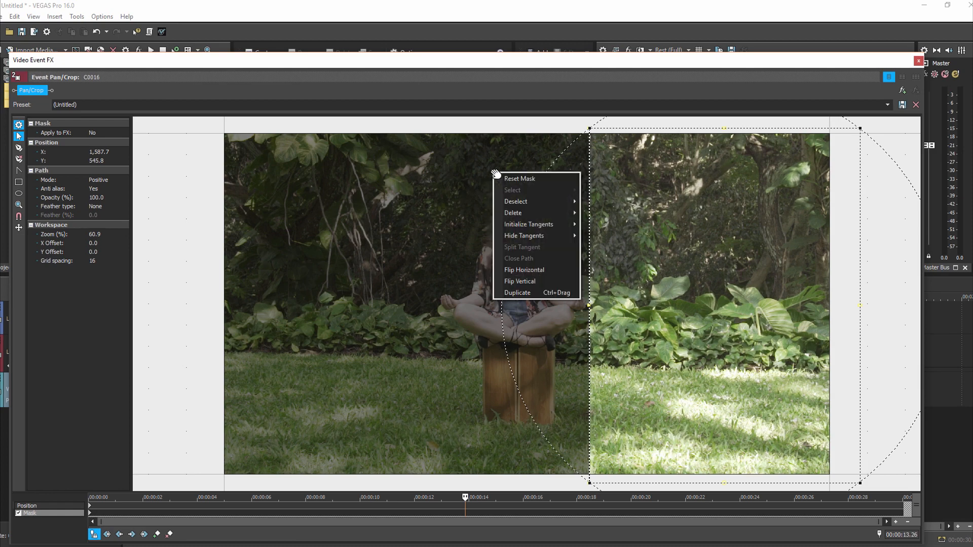
left_click(300, 269)
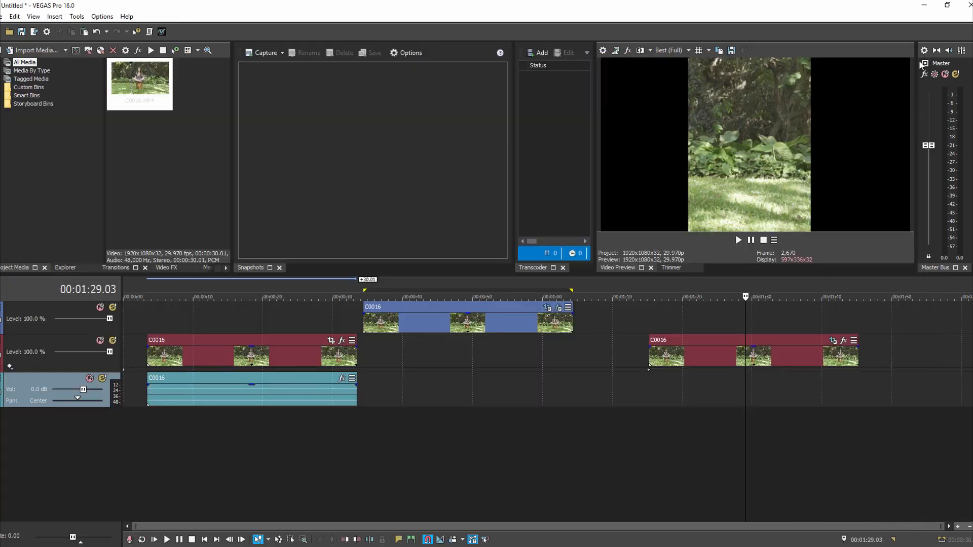
left_click(918, 60)
Align the fresh C0016 copy beneath the upper clip and preview the composite at 00:00:44.28.
left_click_drag(205, 352, 416, 351)
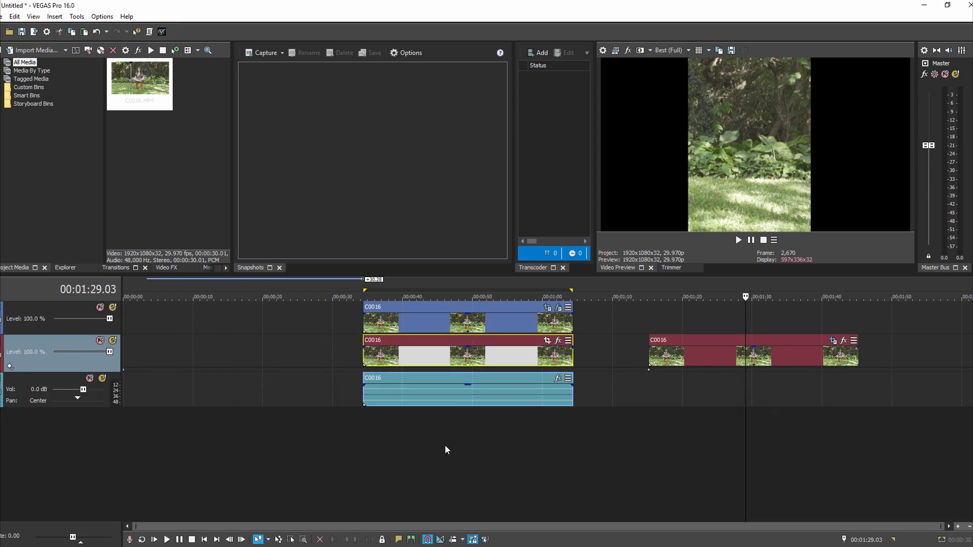
left_click(437, 443)
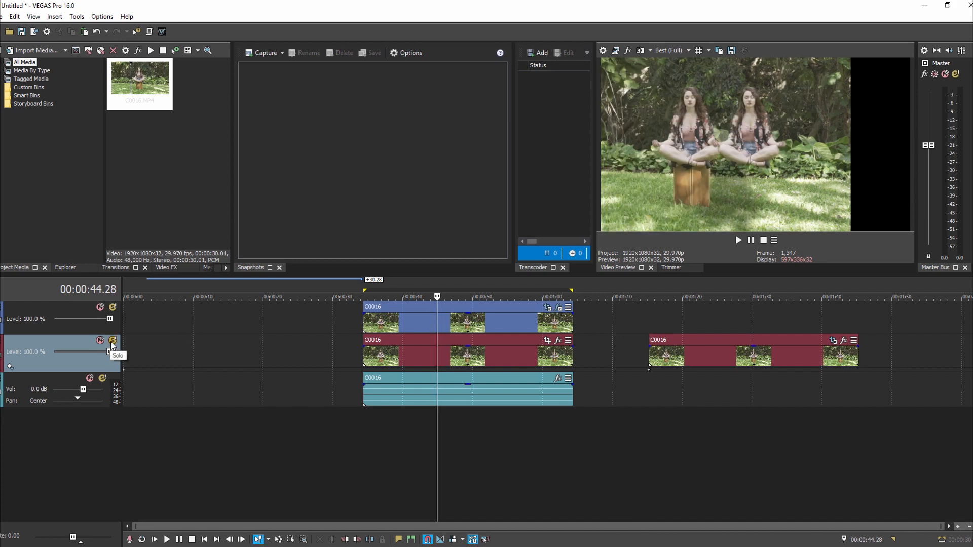
Delete the fresh C0016 copy with its audio, and move the masked background clip back beneath the upper clip.
left_click_drag(425, 361, 215, 356)
key("Delete")
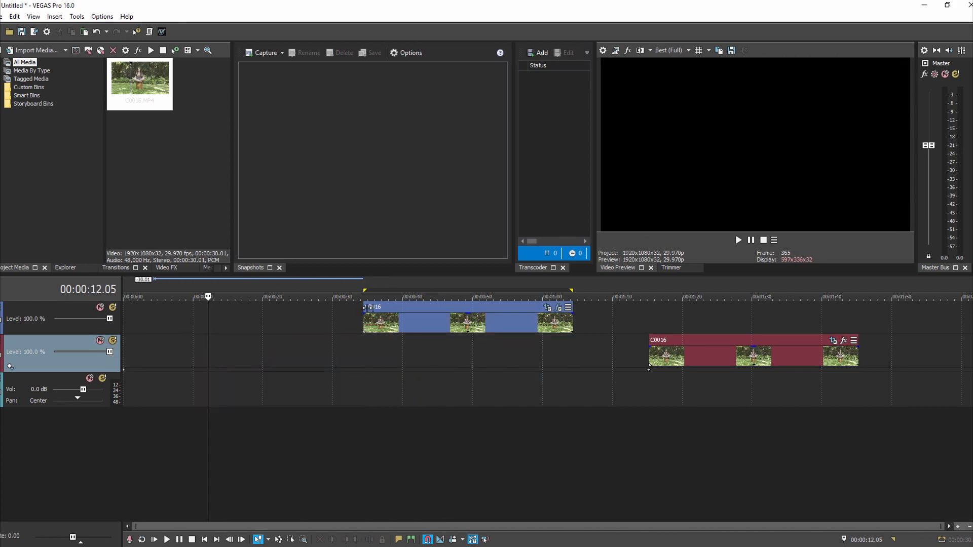
left_click(735, 355)
left_click_drag(714, 353, 429, 361)
Open Track Motion for the lower video track, move its window clear of the tracks, and place the playhead at 00:00:54.22.
right_click(8, 341)
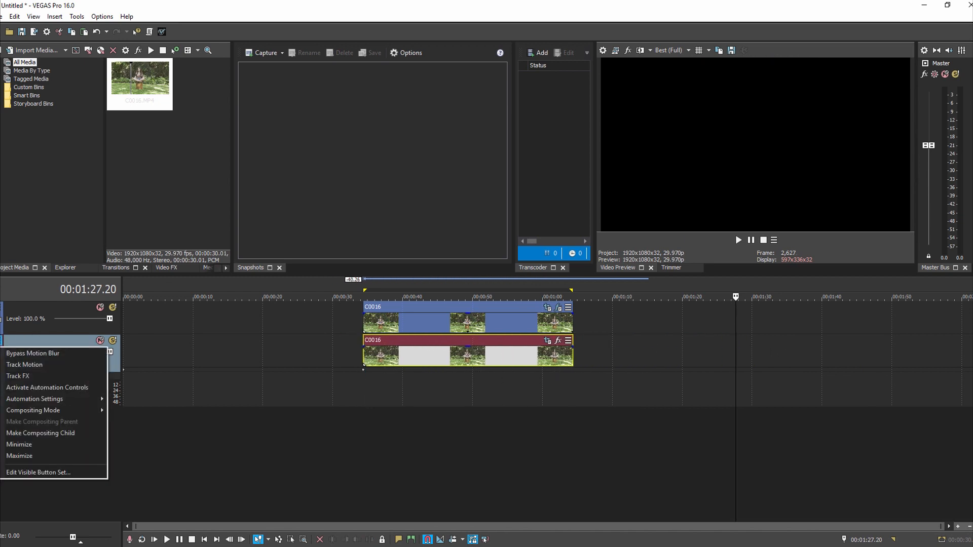
left_click(30, 357)
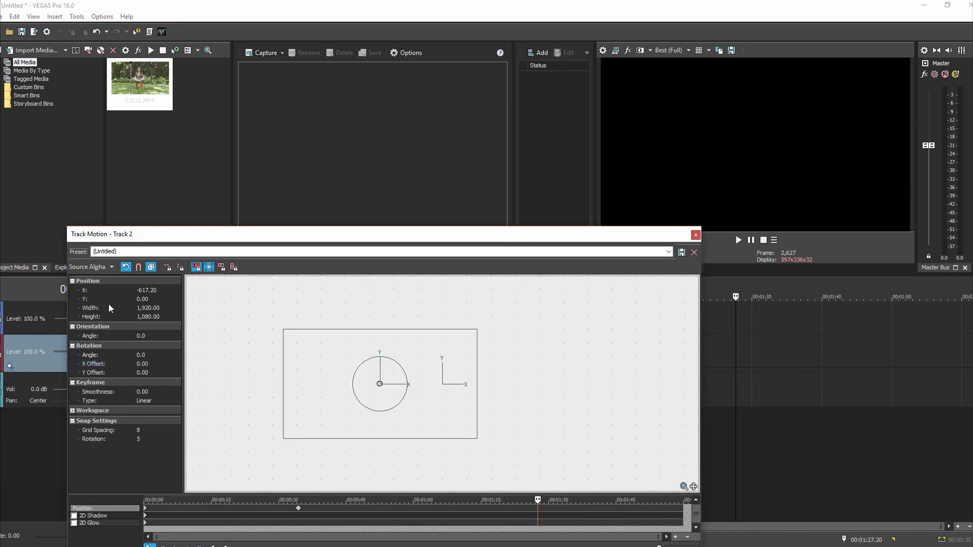
left_click_drag(557, 236, 702, 405)
left_click(505, 391)
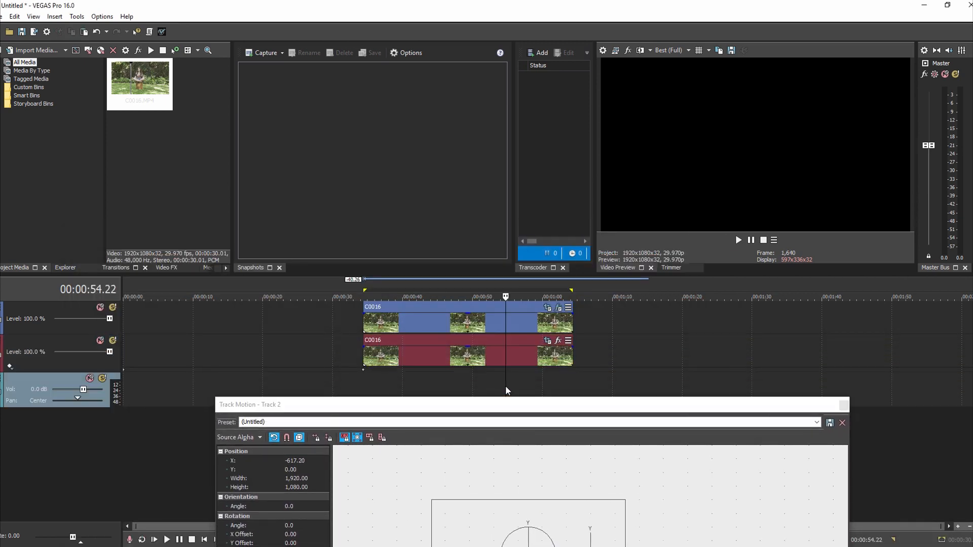
Try shifting the lower video track horizontally through its X position in Track Motion.
left_click(300, 461)
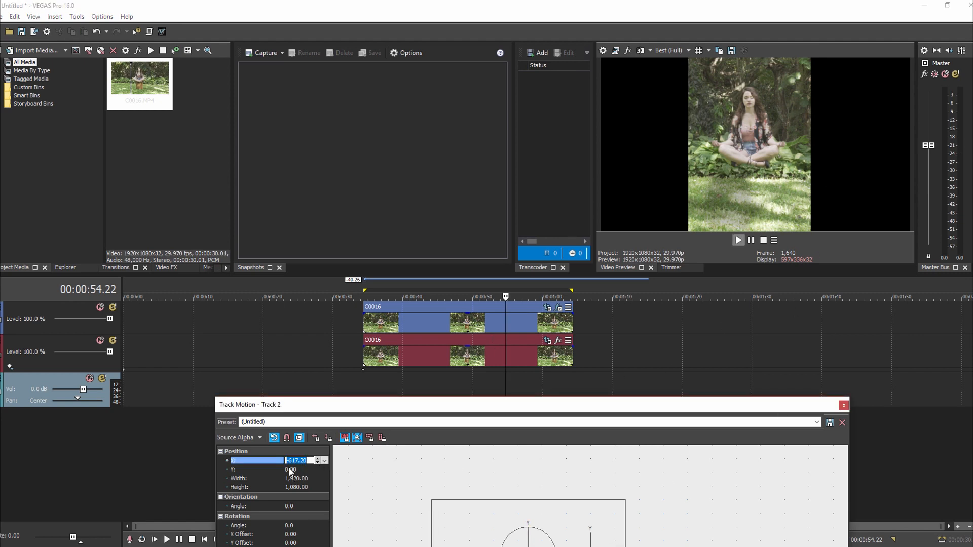
left_click(325, 460)
left_click_drag(304, 470, 306, 473)
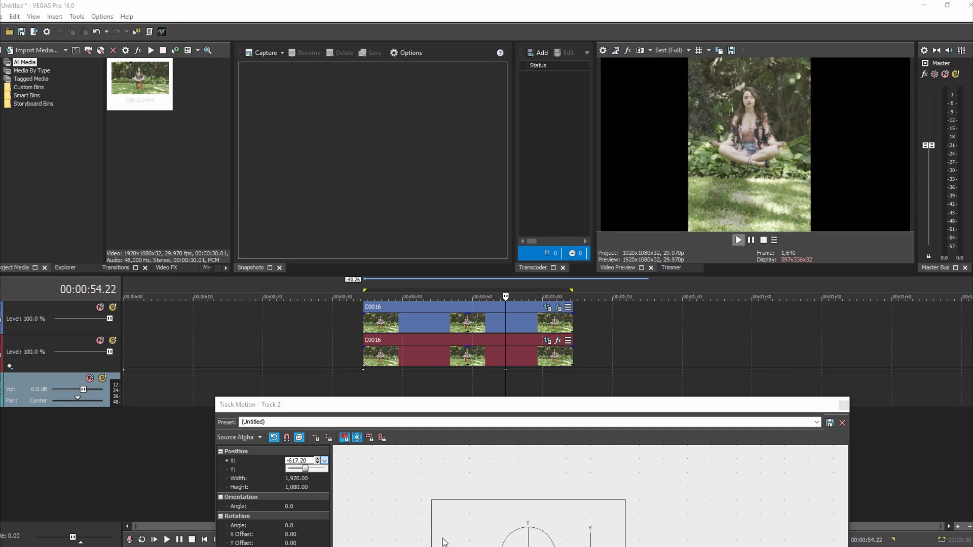
Try moving the lower video track further sideways in Track Motion, to an X position of -672.50.
left_click_drag(472, 529, 467, 528)
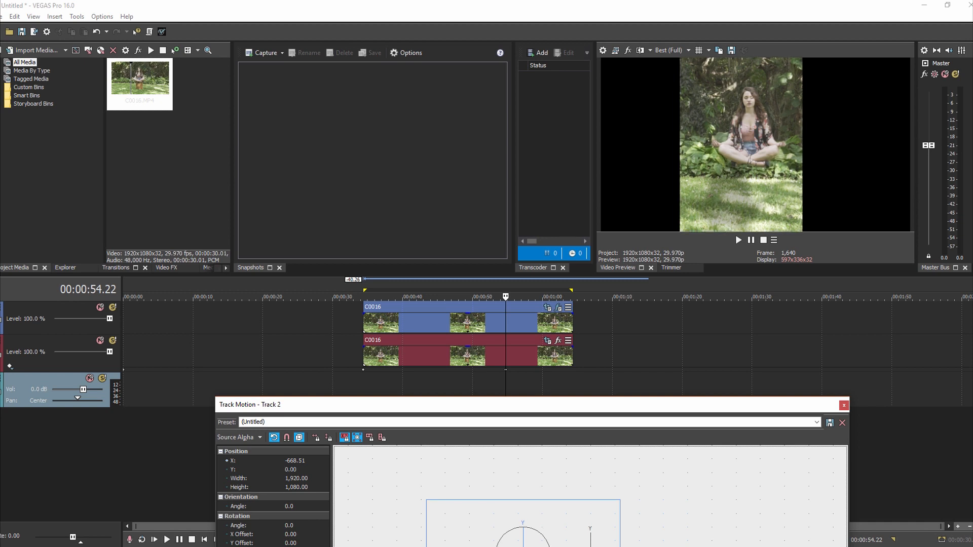
left_click(319, 460)
left_click(317, 463)
left_click(318, 462)
left_click(317, 462)
left_click(317, 462)
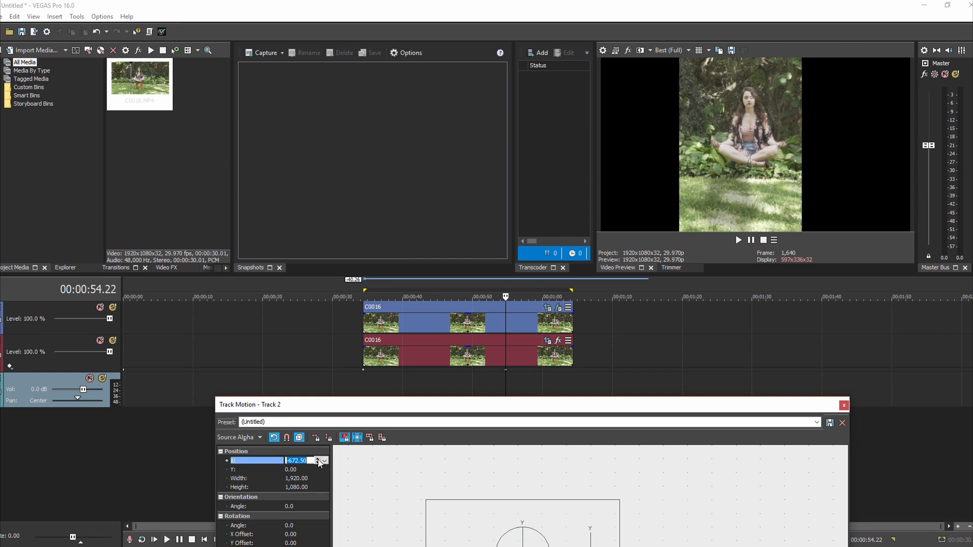
left_click(317, 455)
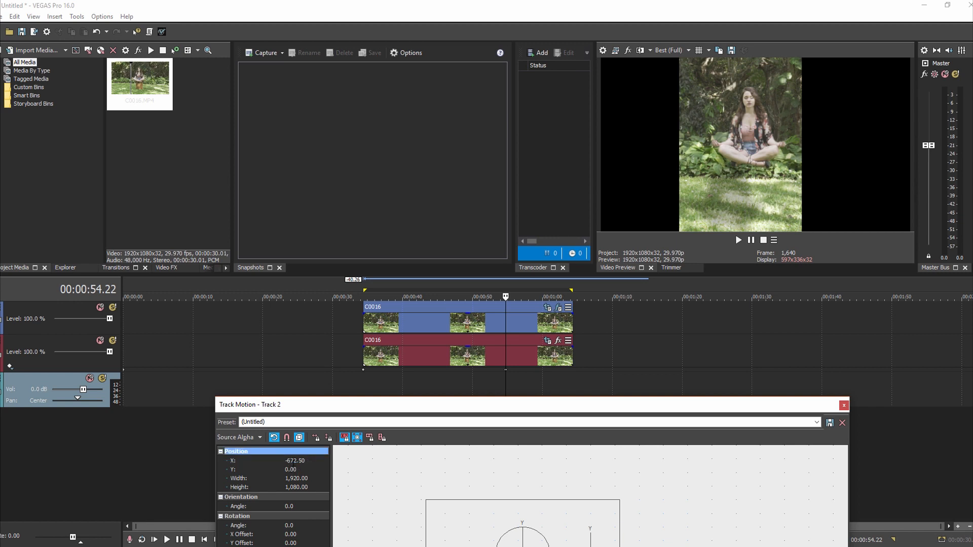
Set the lower video track's X position to -640.50 and close Track Motion.
left_click(291, 461)
left_click(317, 457)
left_click(316, 458)
left_click(316, 458)
left_click(317, 457)
left_click(317, 457)
left_click(318, 458)
left_click(317, 458)
left_click(317, 457)
left_click(317, 458)
left_click(317, 457)
left_click(317, 457)
left_click(317, 457)
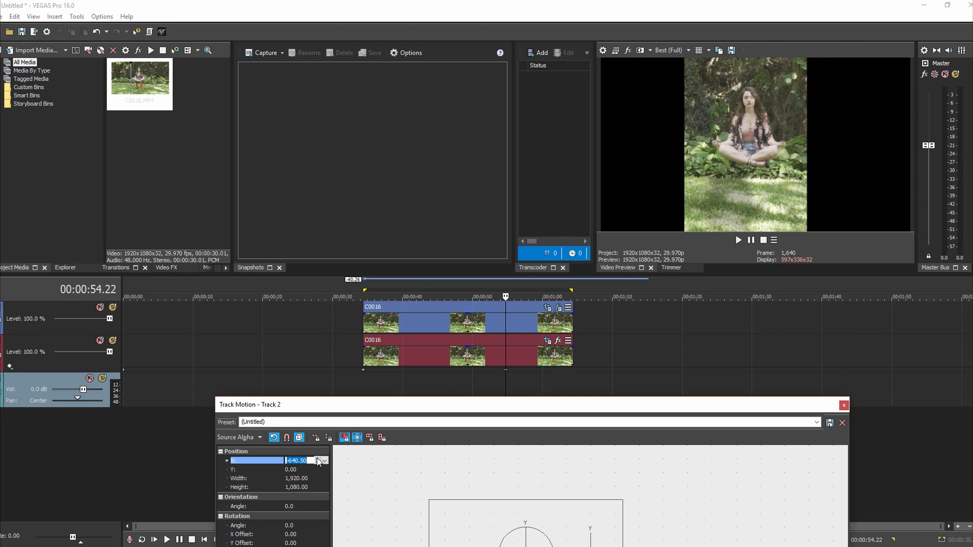
left_click(844, 405)
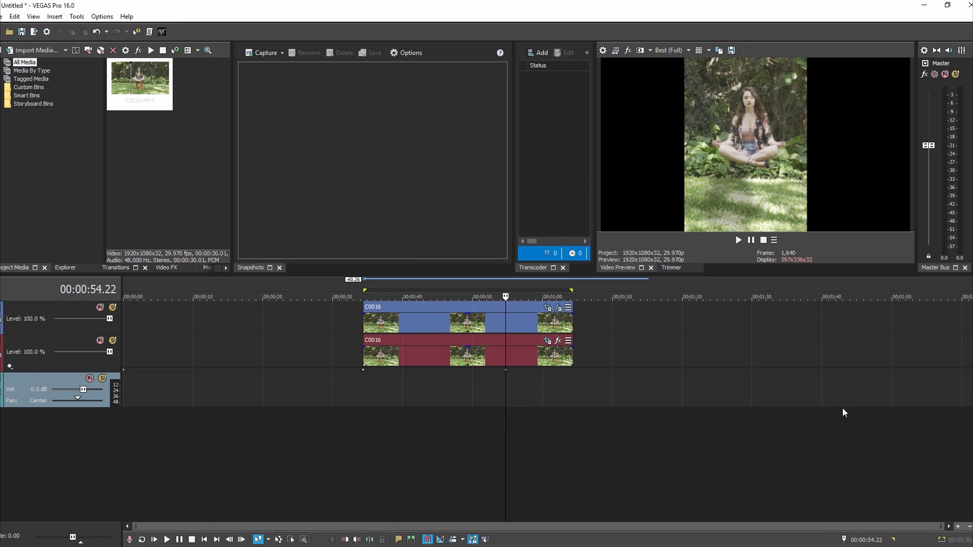
Open the upper clip's Layer Dimensionality effect, narrow its window to uncover the preview, and toggle the effect to compare the shadow.
left_click(559, 307)
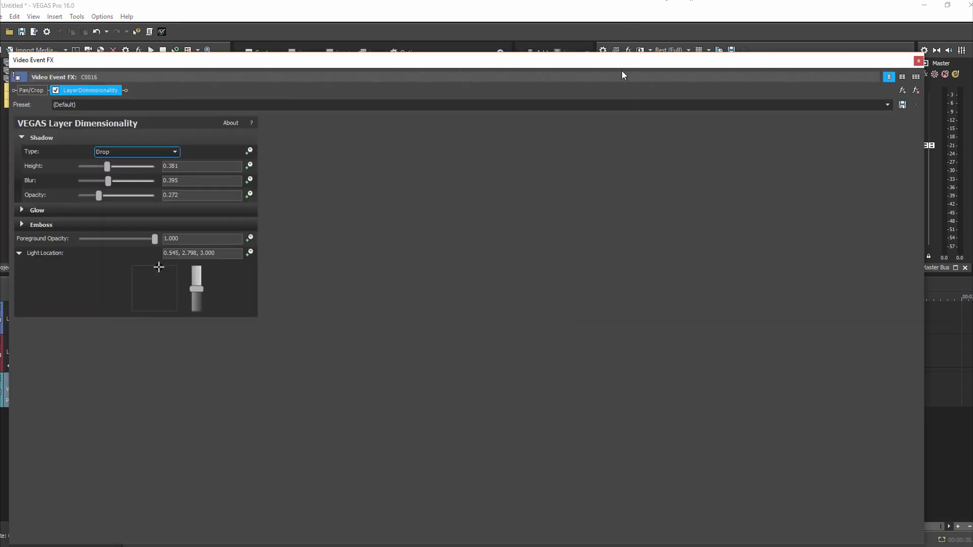
left_click_drag(921, 208, 481, 203)
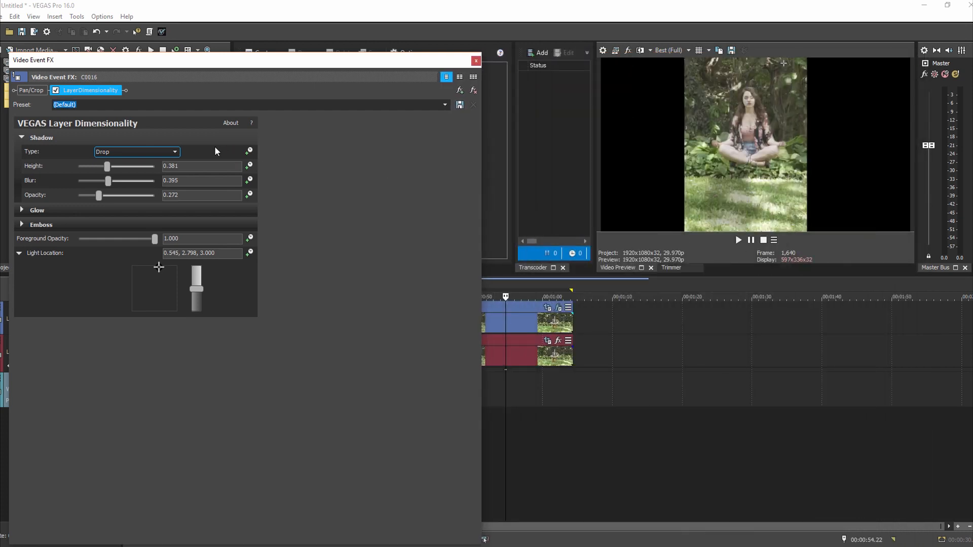
left_click(55, 91)
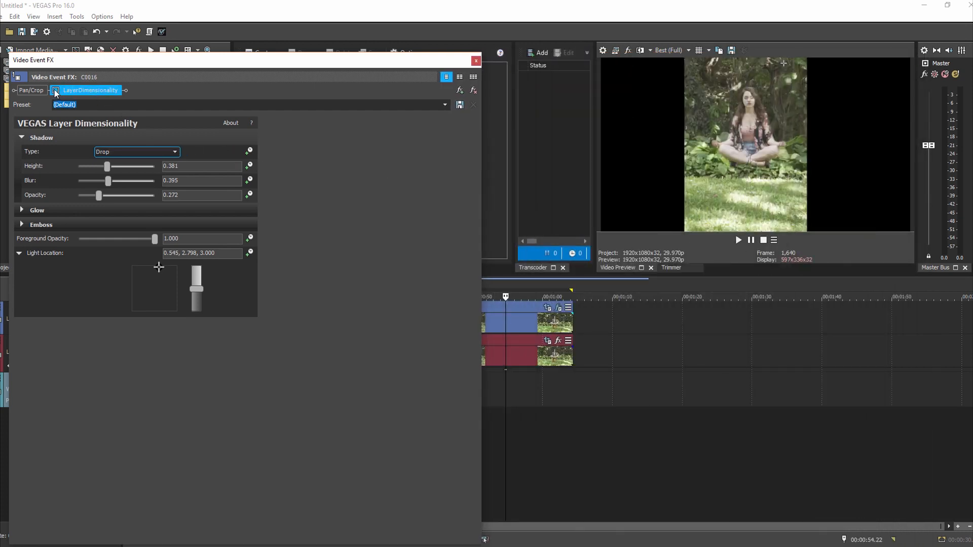
left_click(55, 90)
left_click(56, 90)
left_click(55, 90)
left_click(55, 90)
left_click(57, 90)
left_click(56, 91)
left_click(57, 91)
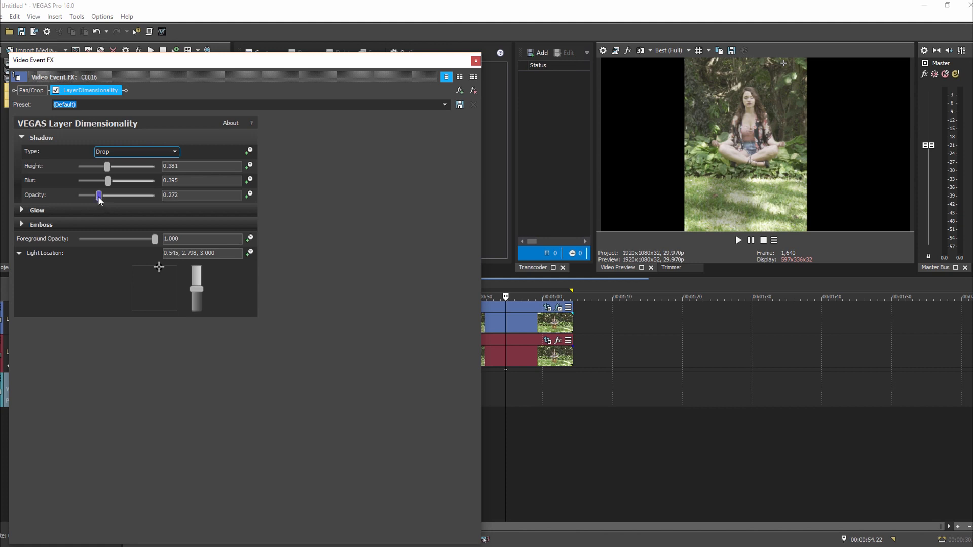
Set the upper clip's drop shadow opacity to 0.122 and close the effect settings.
left_click_drag(98, 197, 87, 198)
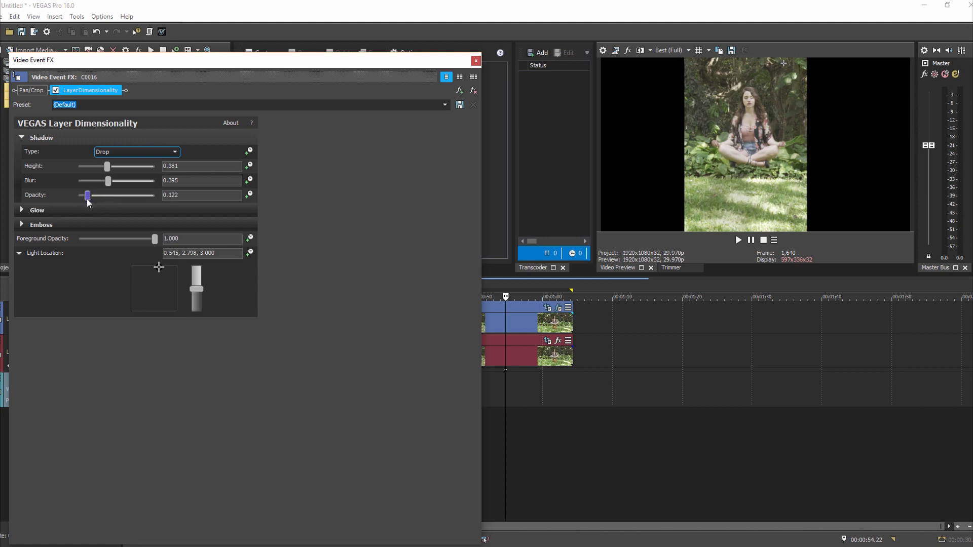
left_click(476, 61)
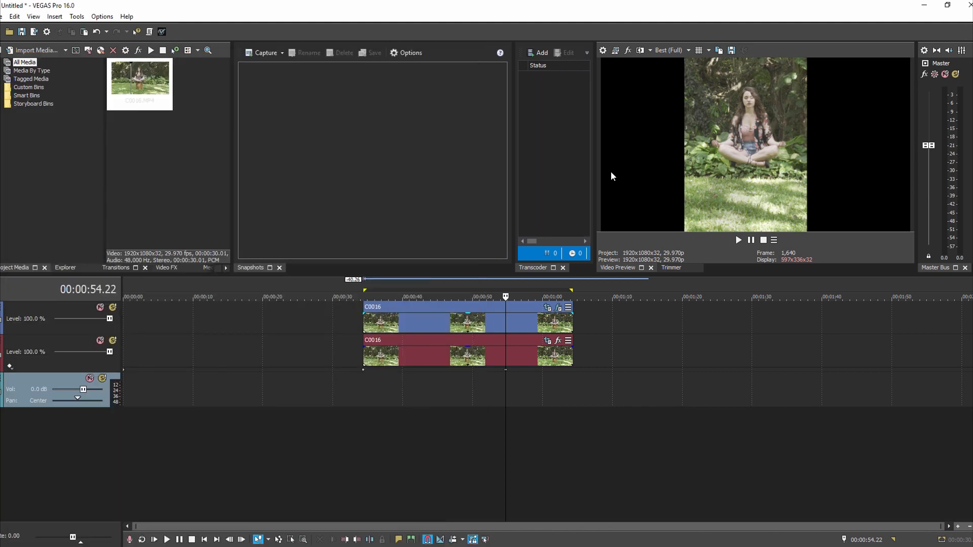